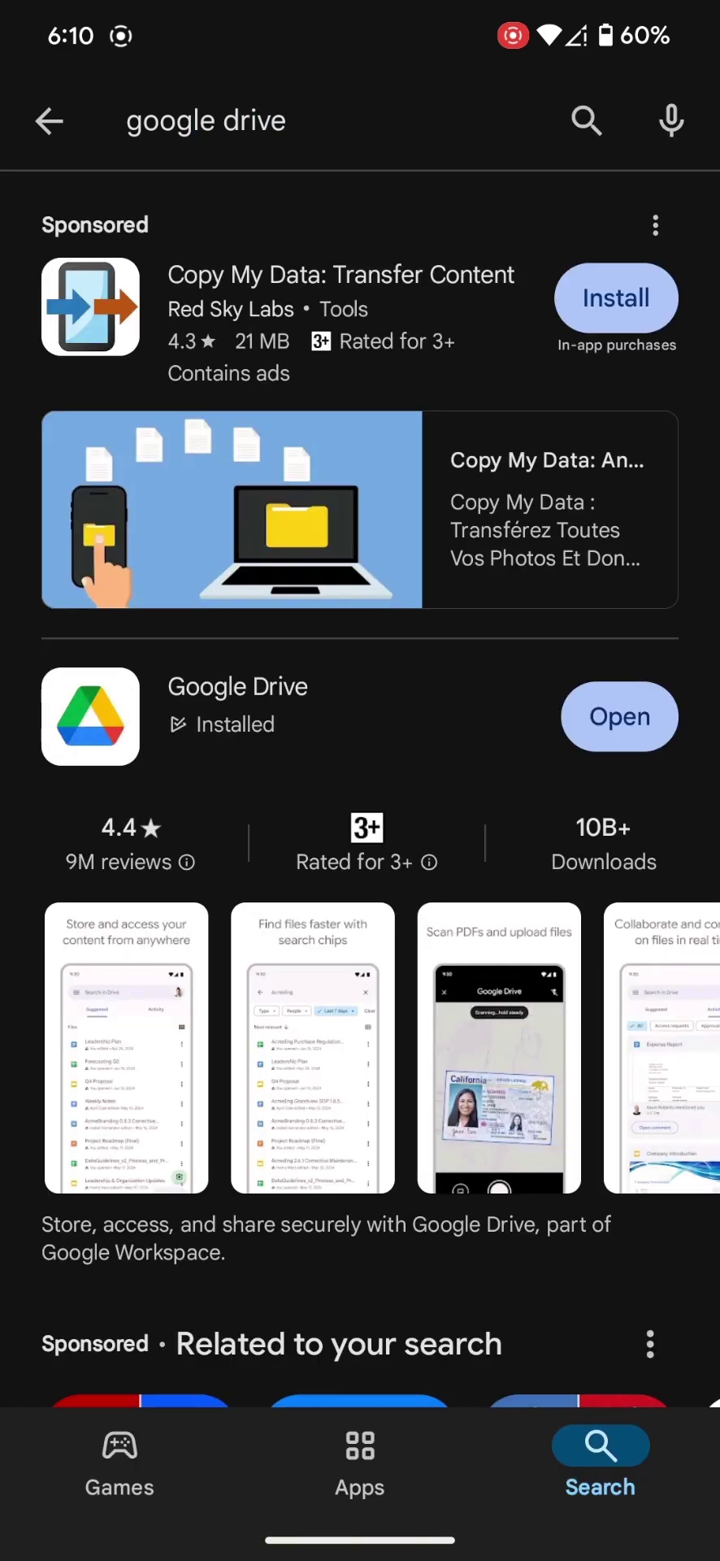
Launch the installed Google Drive app from its Play Store page
left_click(350, 720)
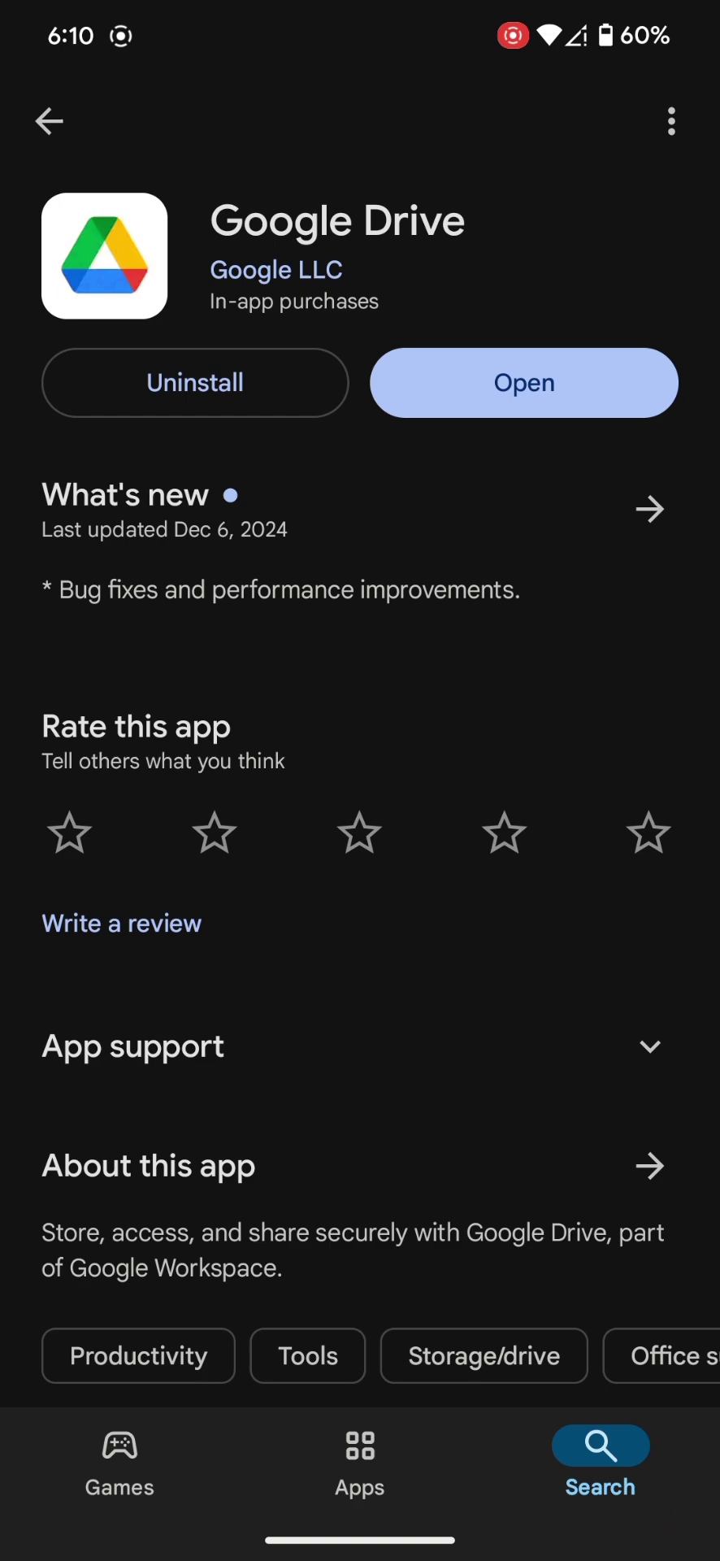
left_click(524, 383)
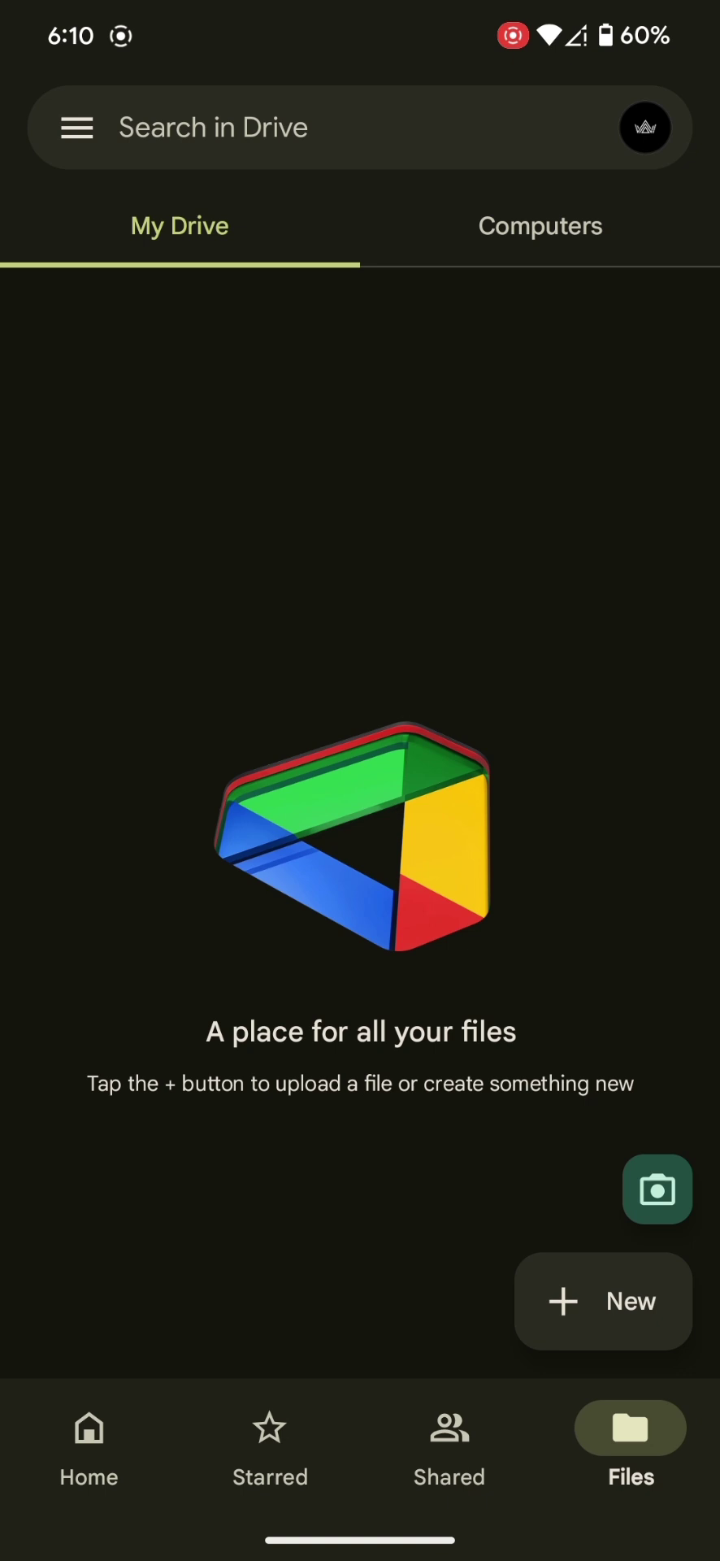
Upload Test File.mp4 from the phone's Downloads folder to My Drive, then return to the home screen
left_click(603, 1301)
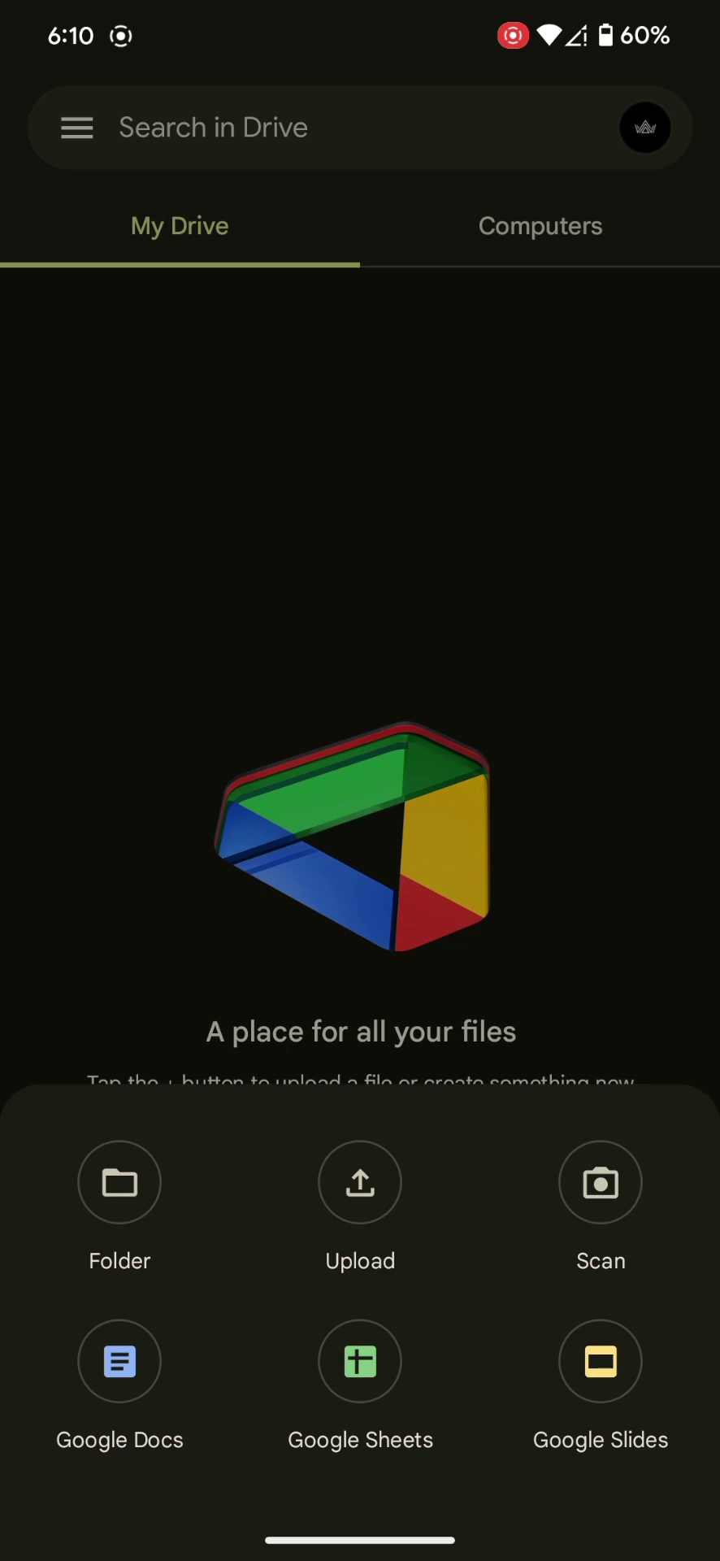
left_click(360, 1181)
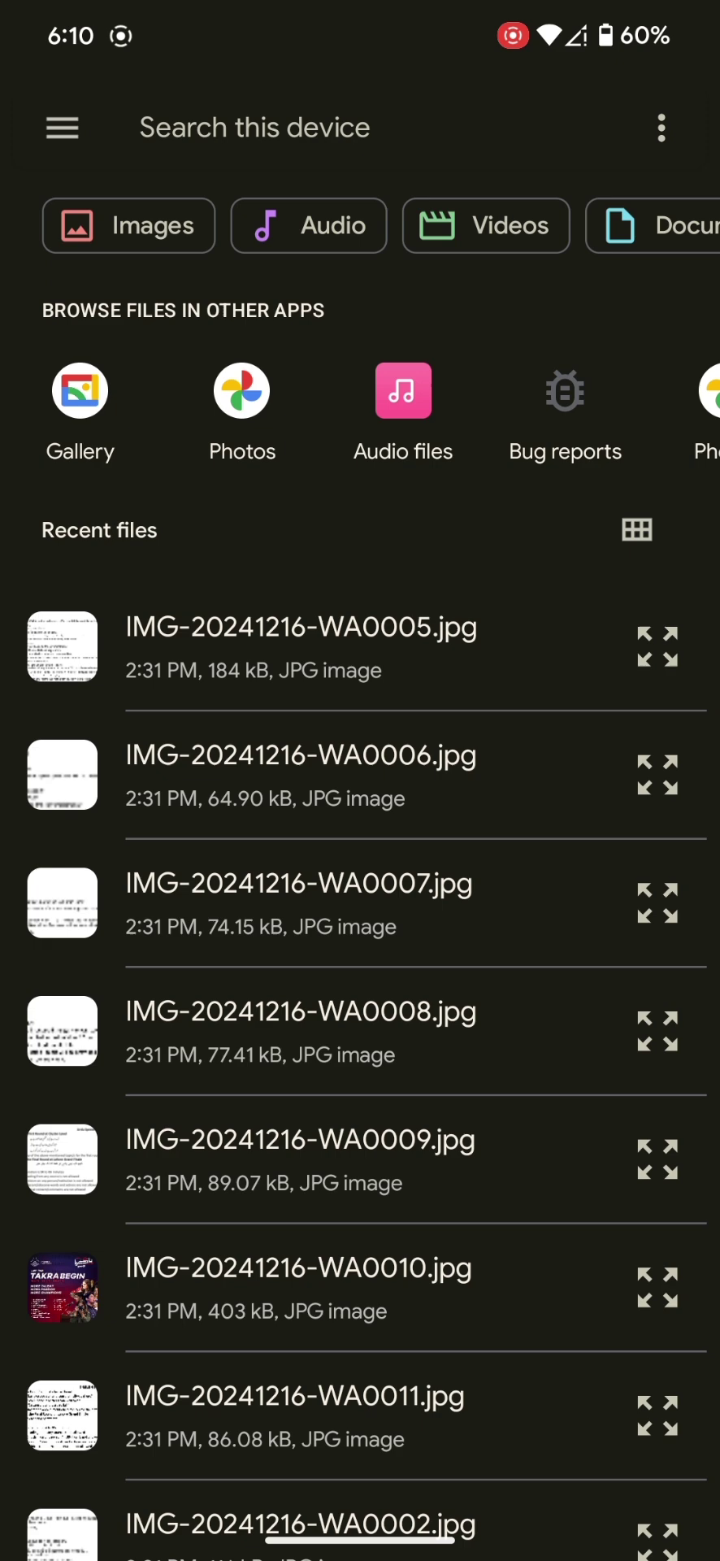
left_click(62, 127)
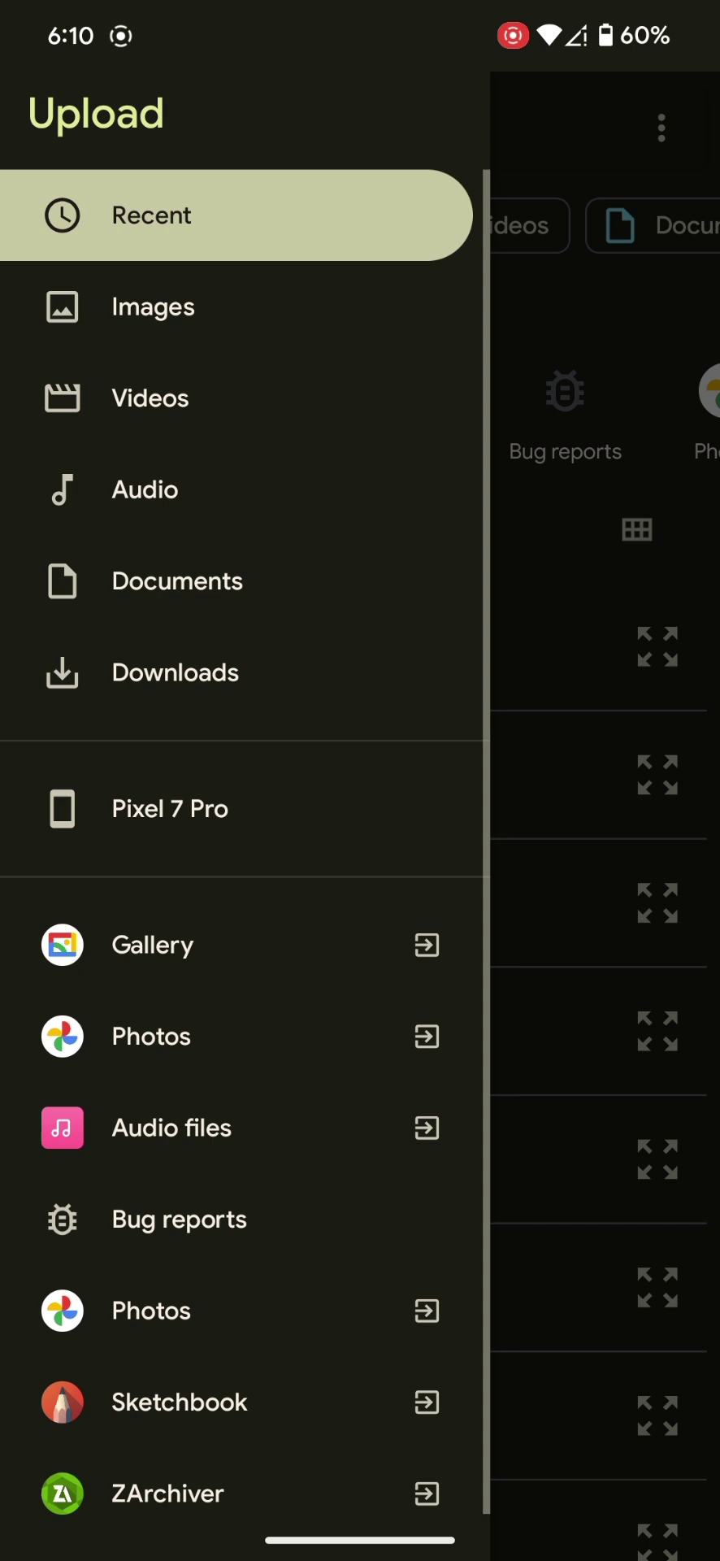
left_click(326, 672)
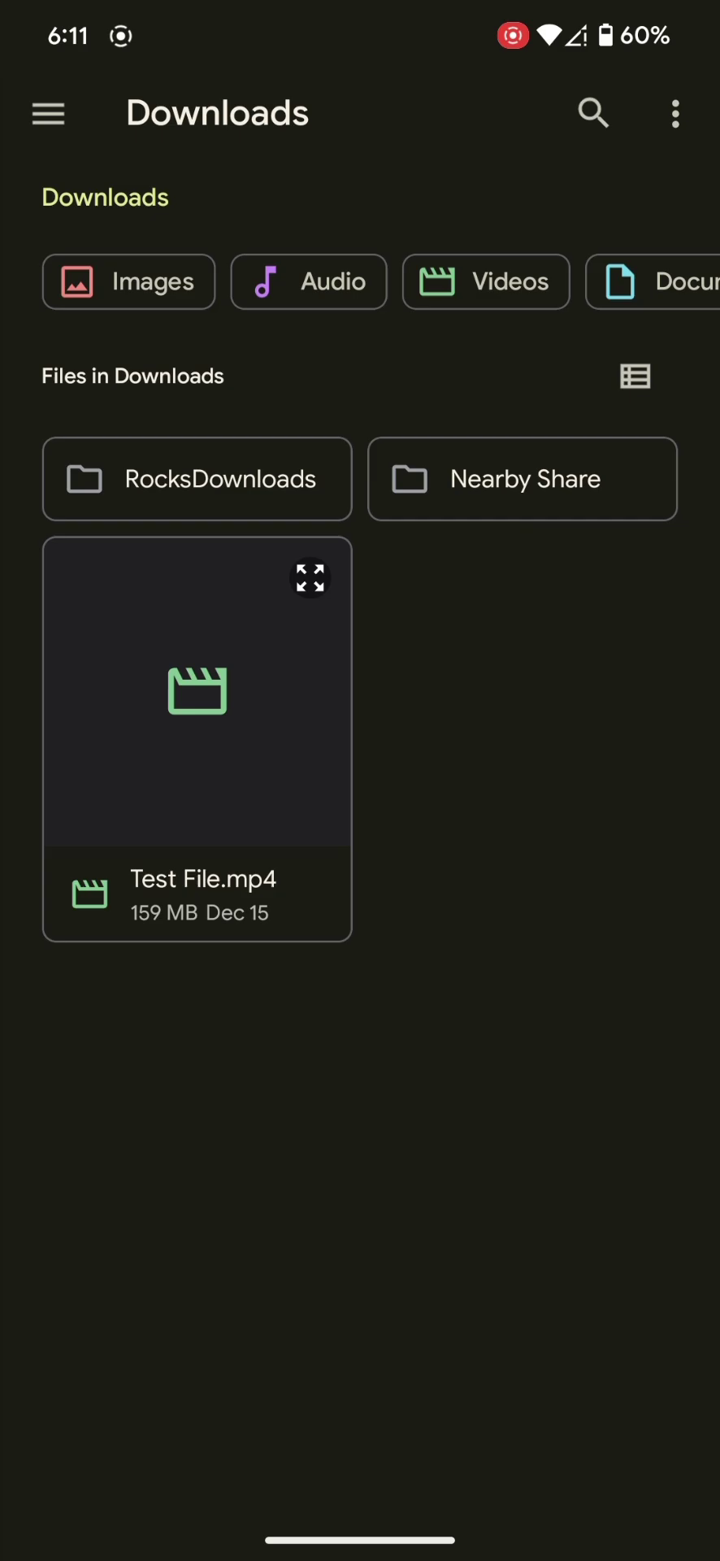
left_click(291, 798)
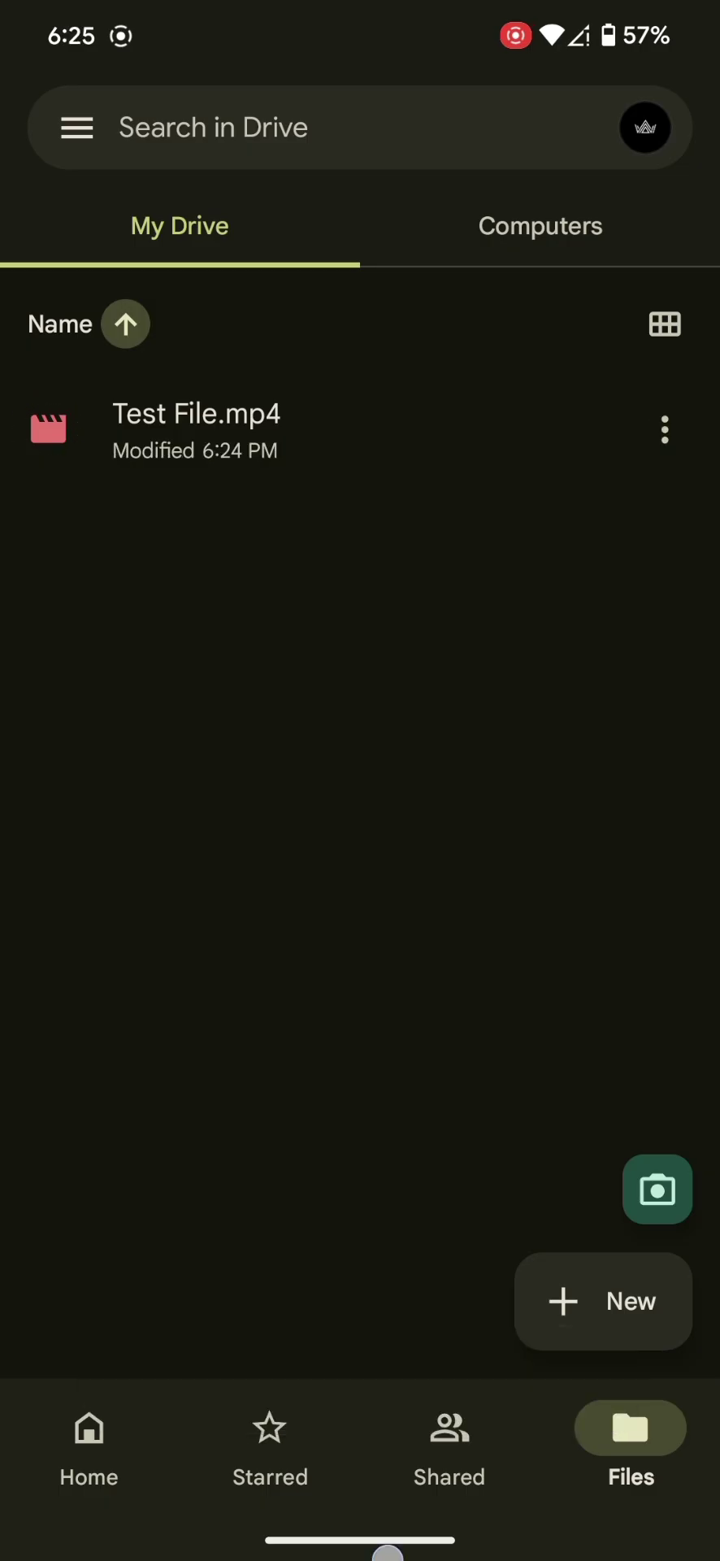
left_click_drag(388, 1549, 388, 1139)
Start a new Gmail email and choose to attach a file from Google Drive
left_click(494, 838)
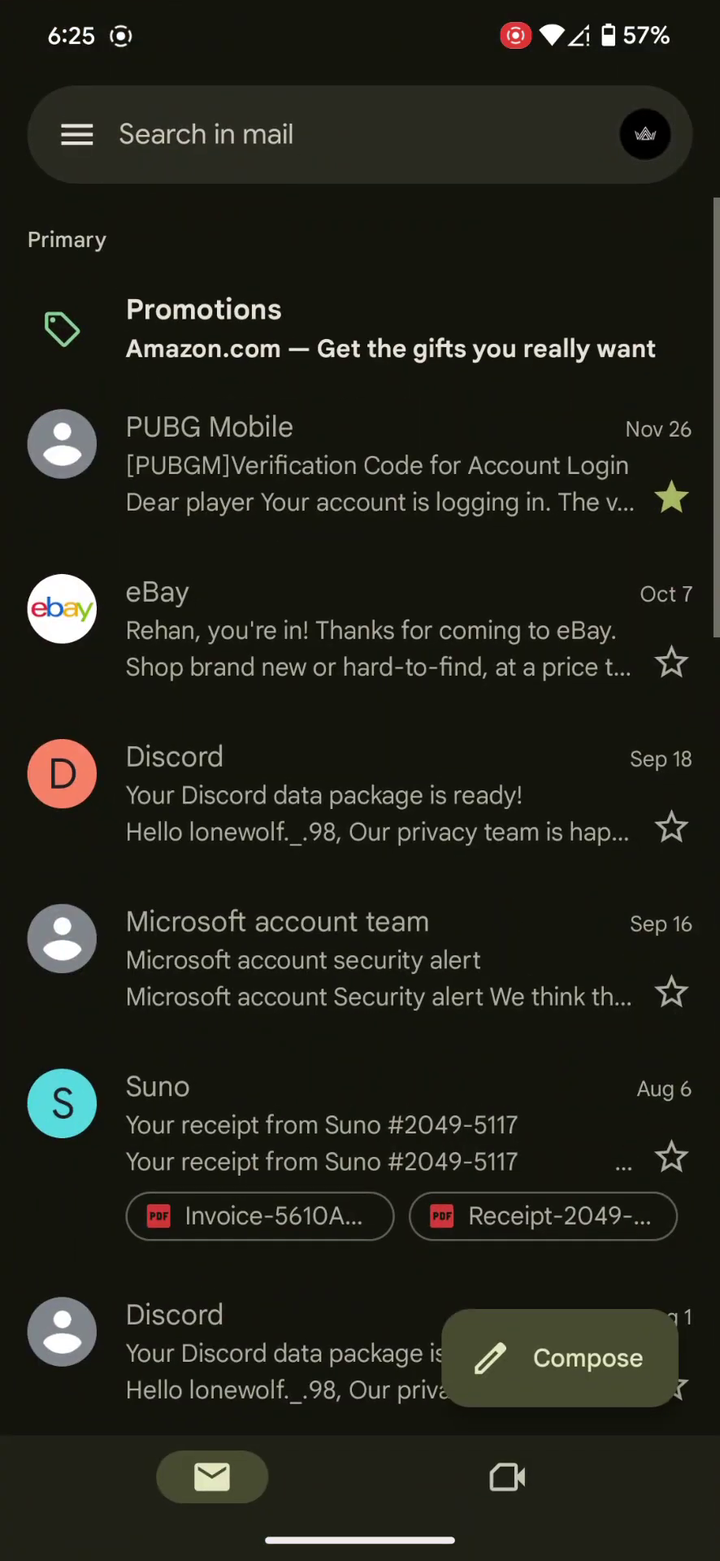
left_click(557, 1346)
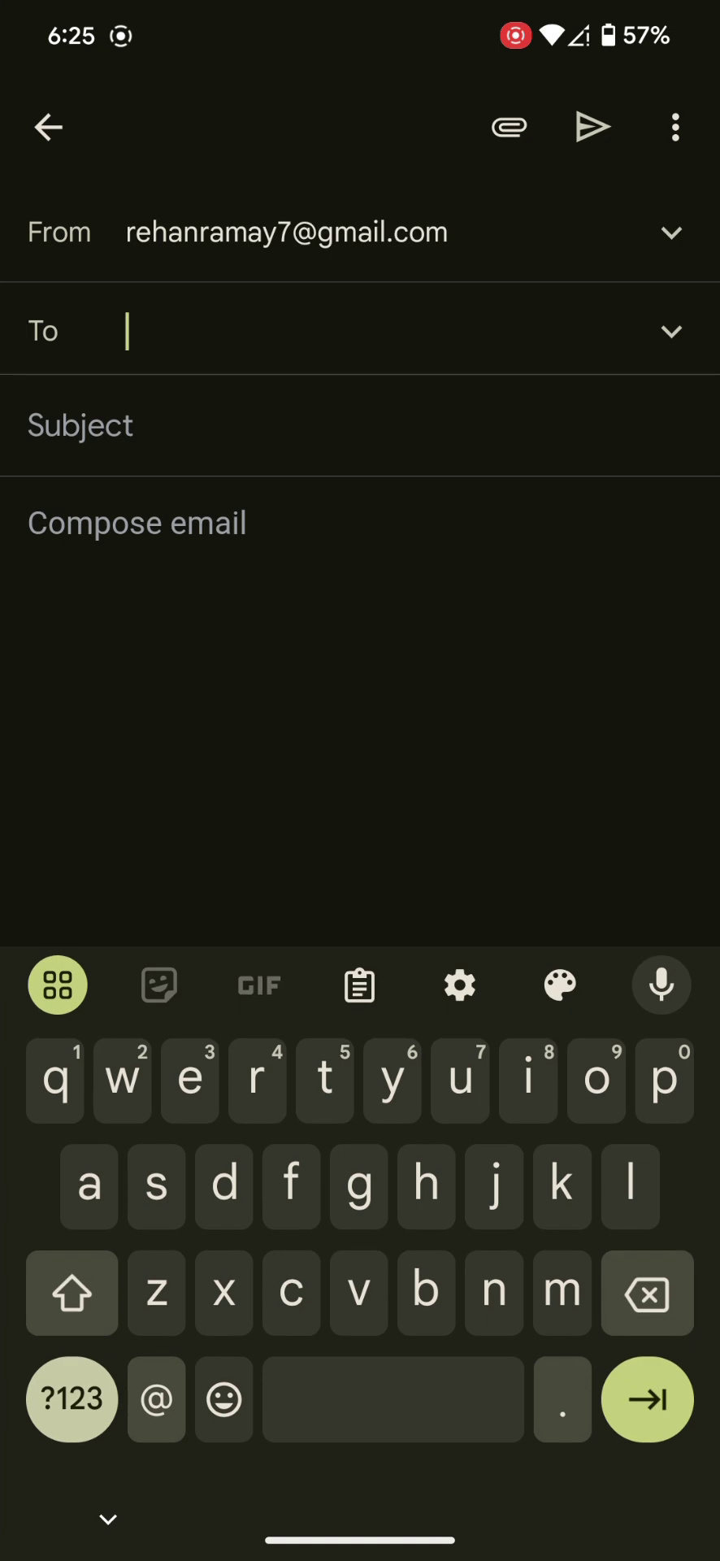
left_click(509, 127)
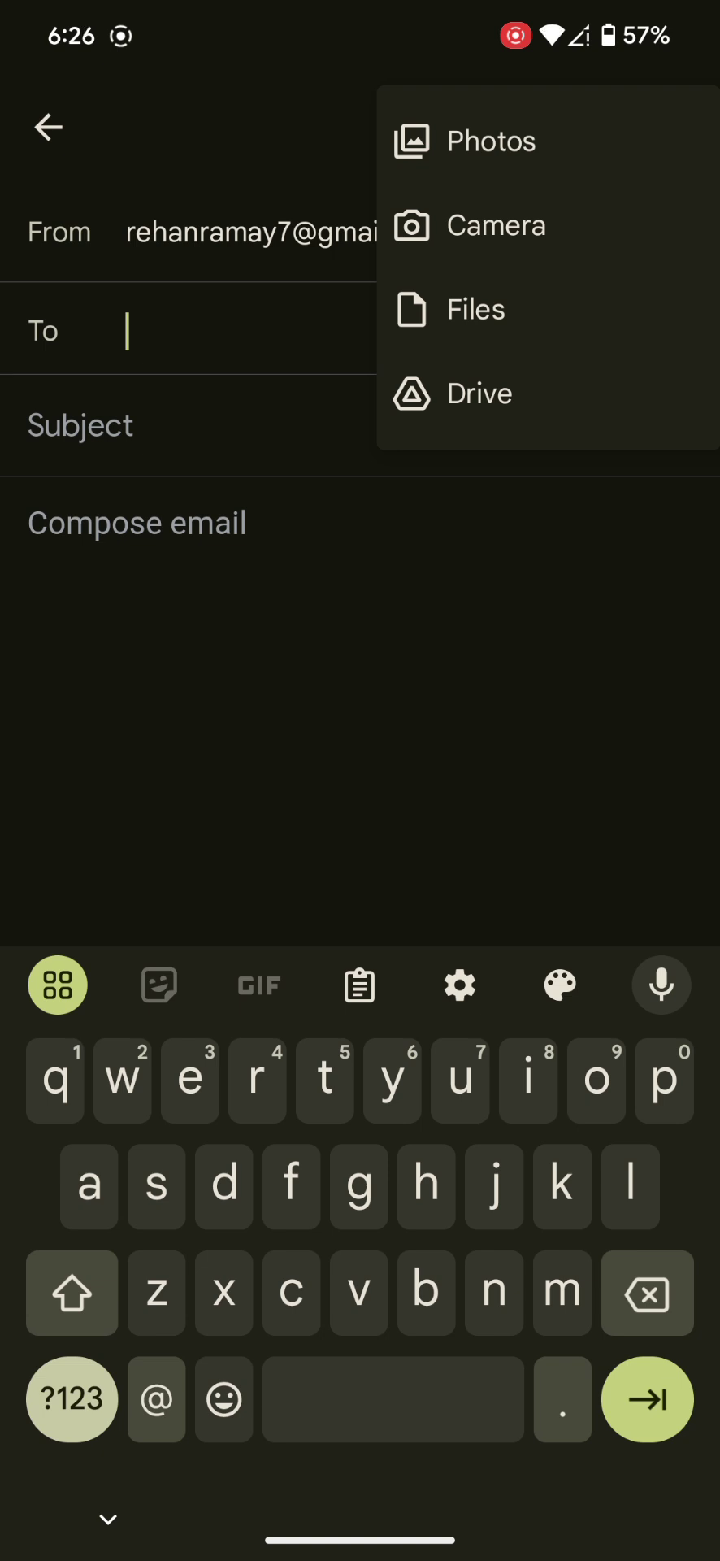
left_click(529, 390)
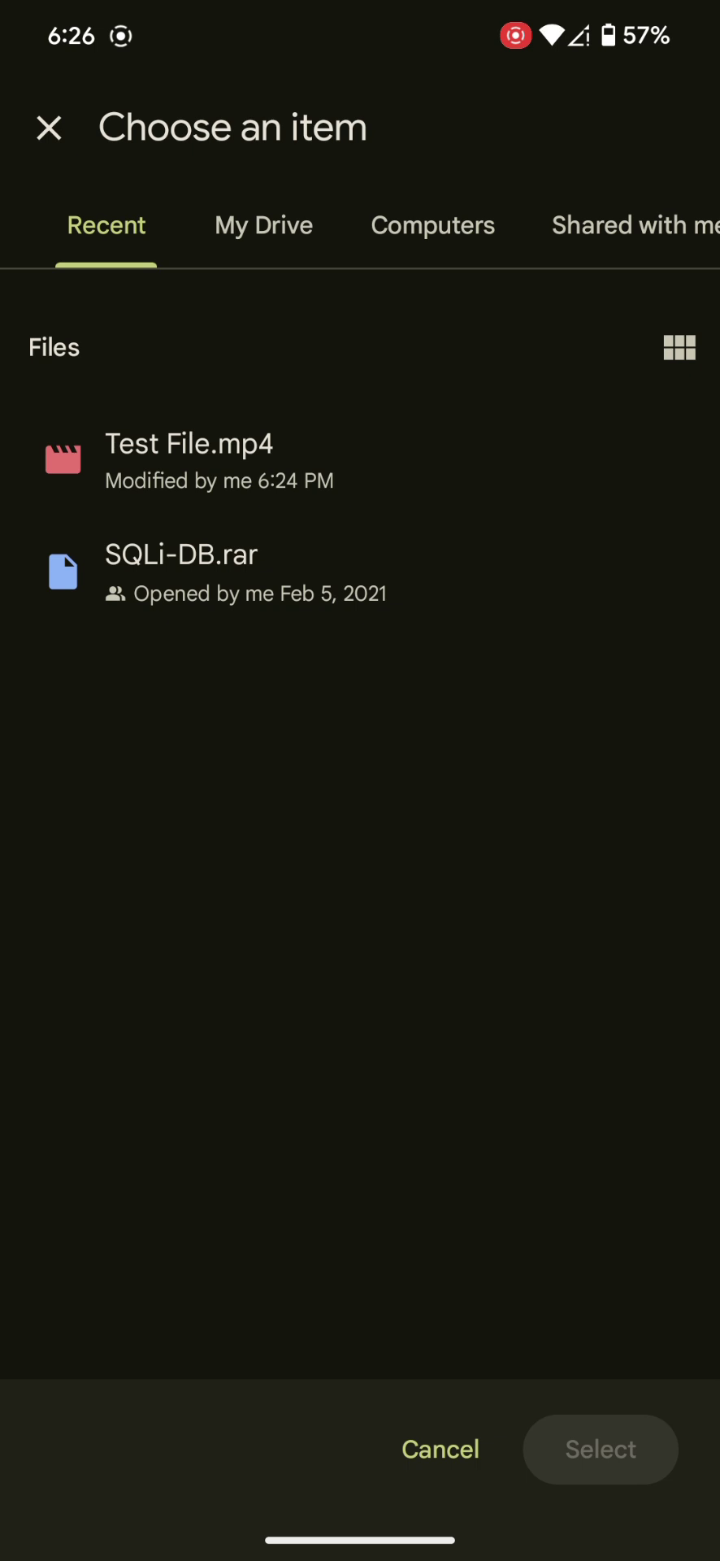
Browse the My Drive tab in the Drive file picker
left_click(263, 226)
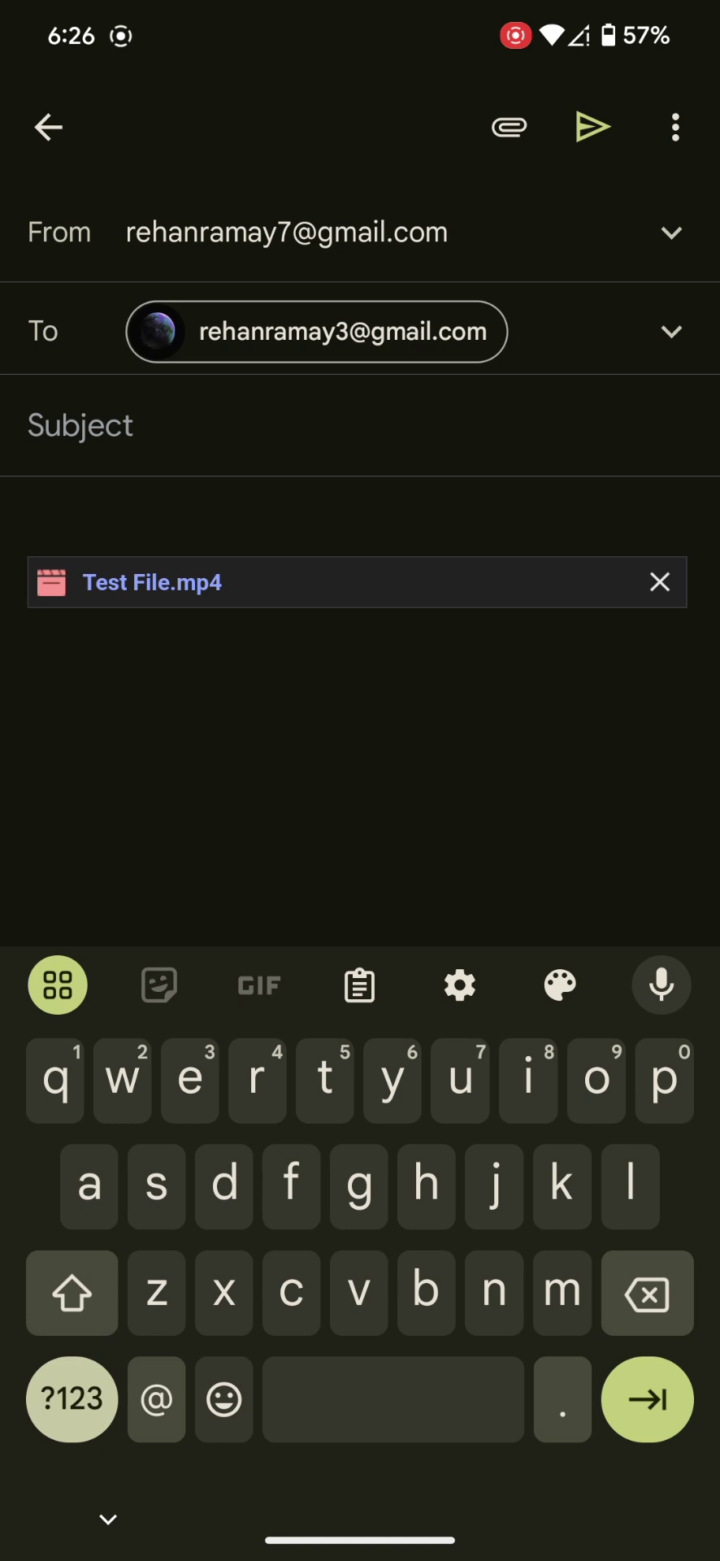
Open Test File.mp4's sharing settings in Drive and bring up its general access choices
left_click(181, 587)
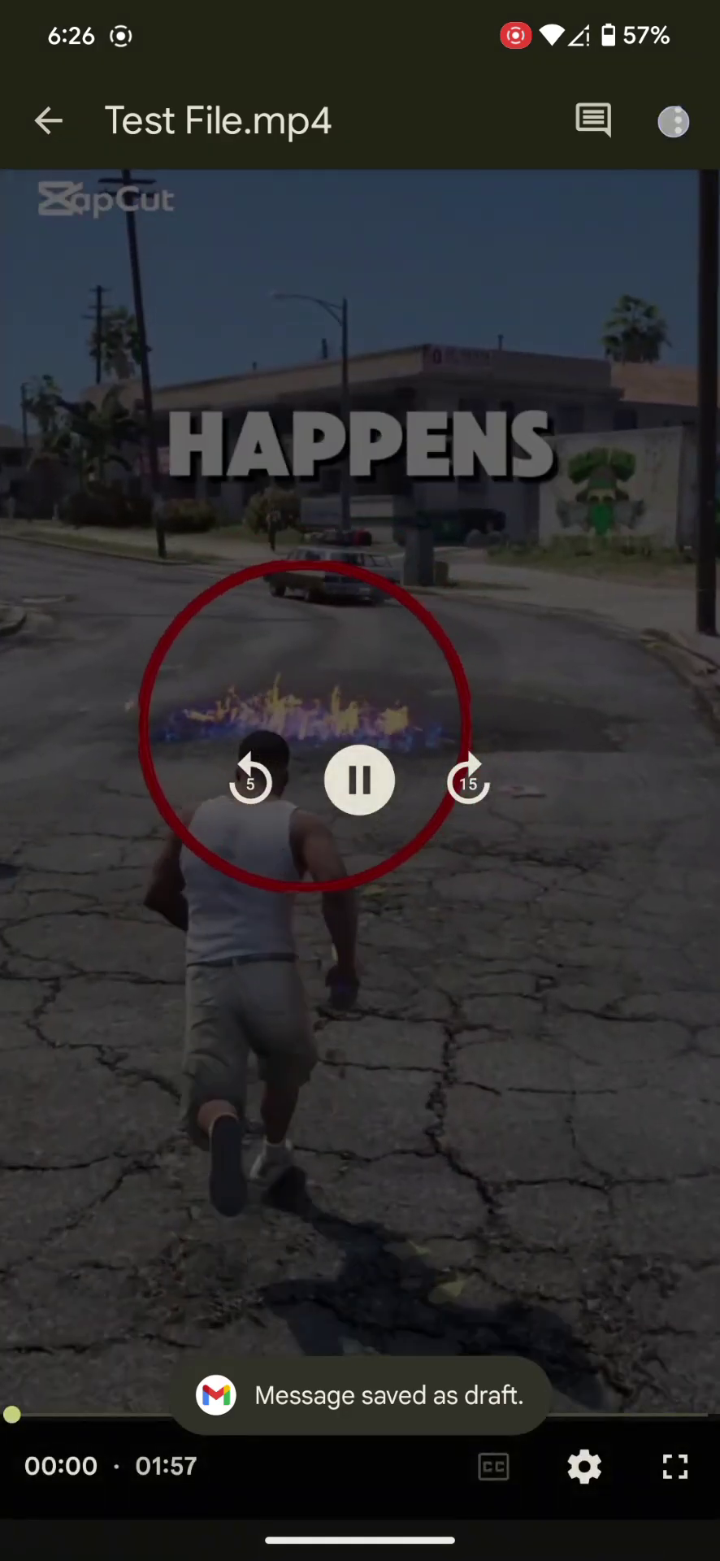
left_click(673, 121)
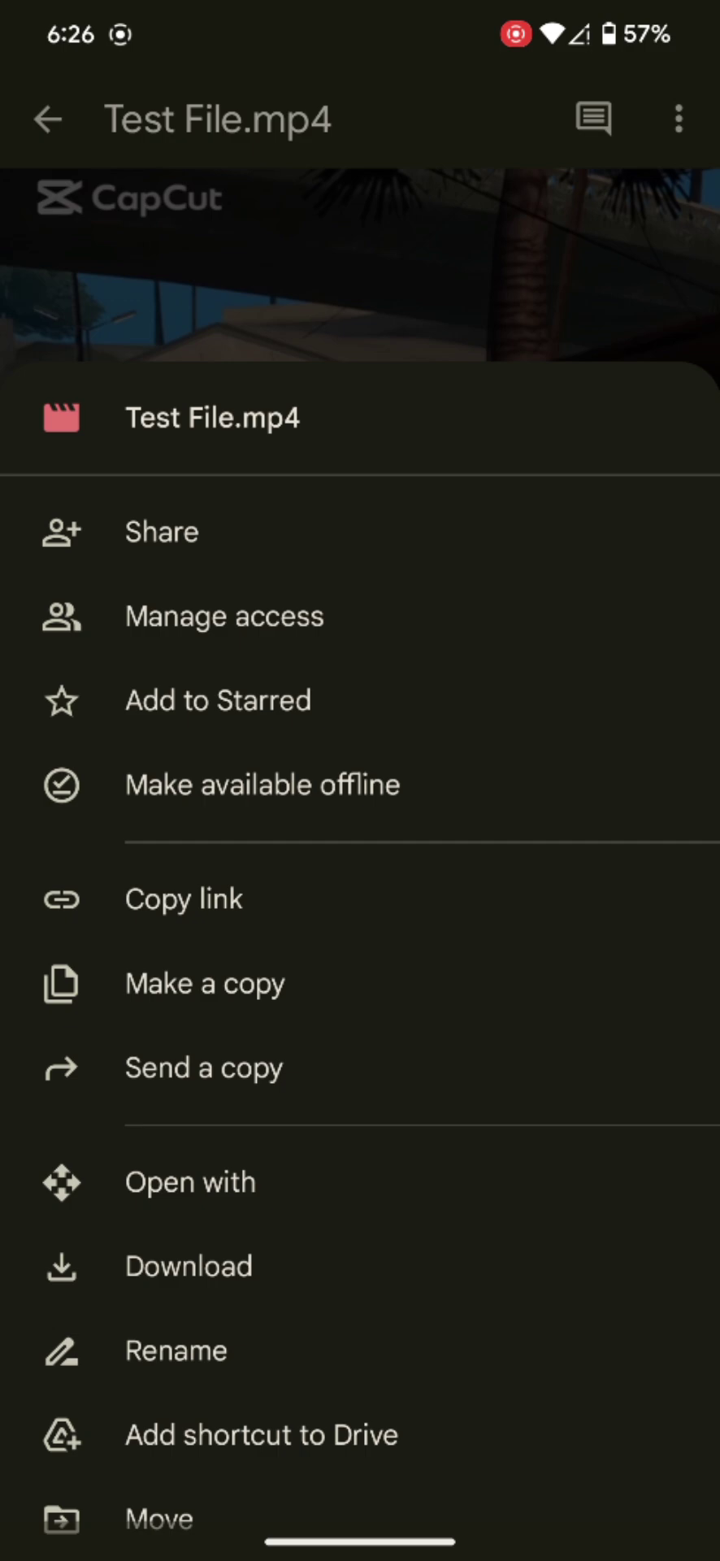
left_click(162, 532)
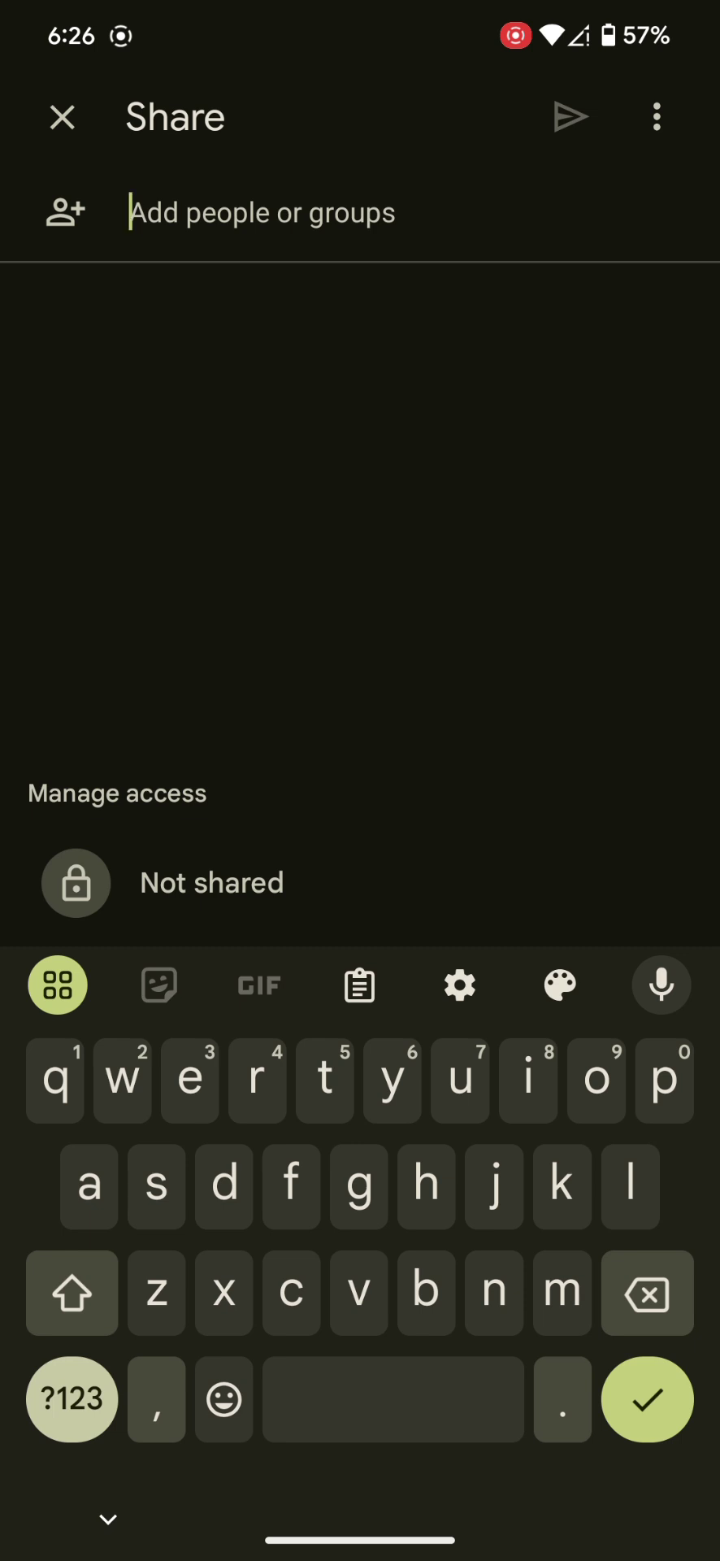
left_click(663, 640)
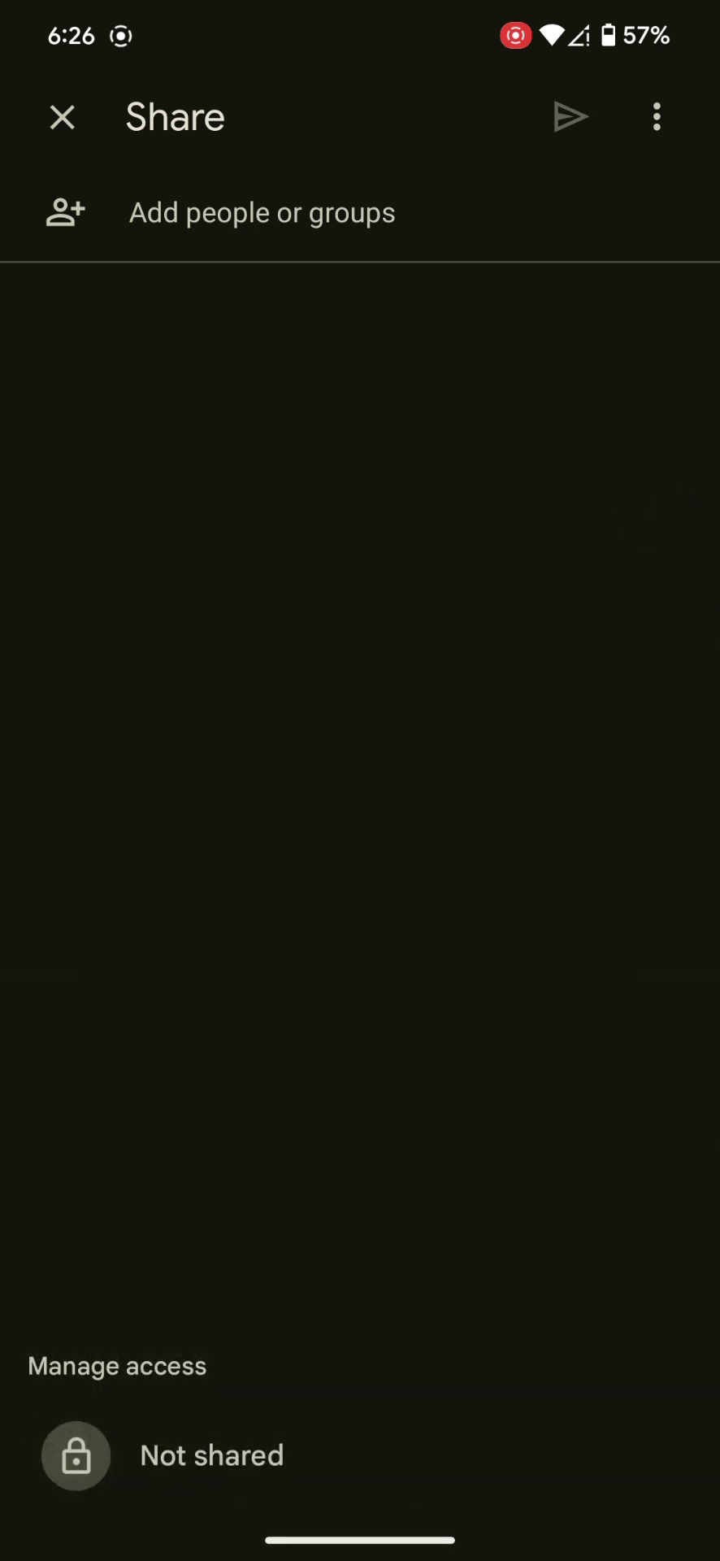
left_click(211, 1455)
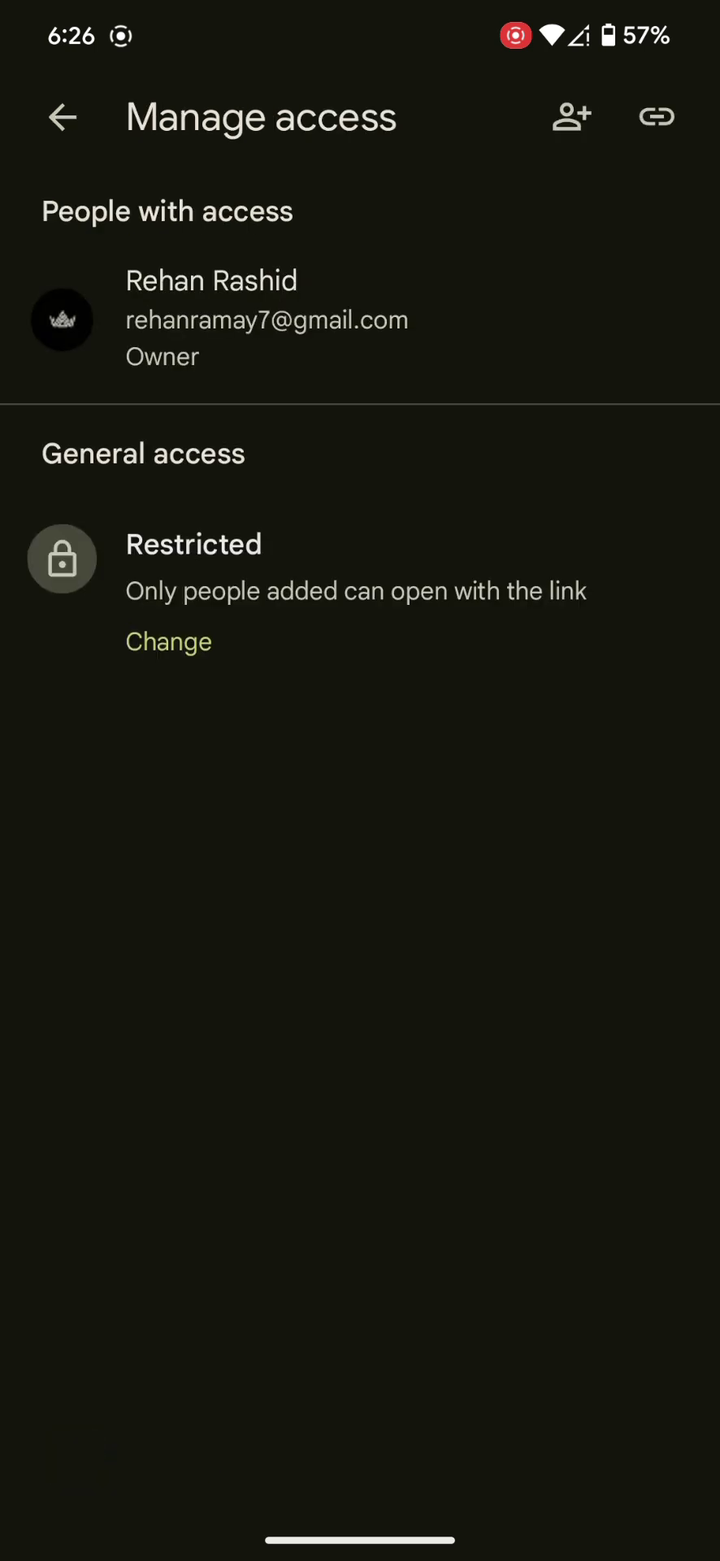
left_click(181, 646)
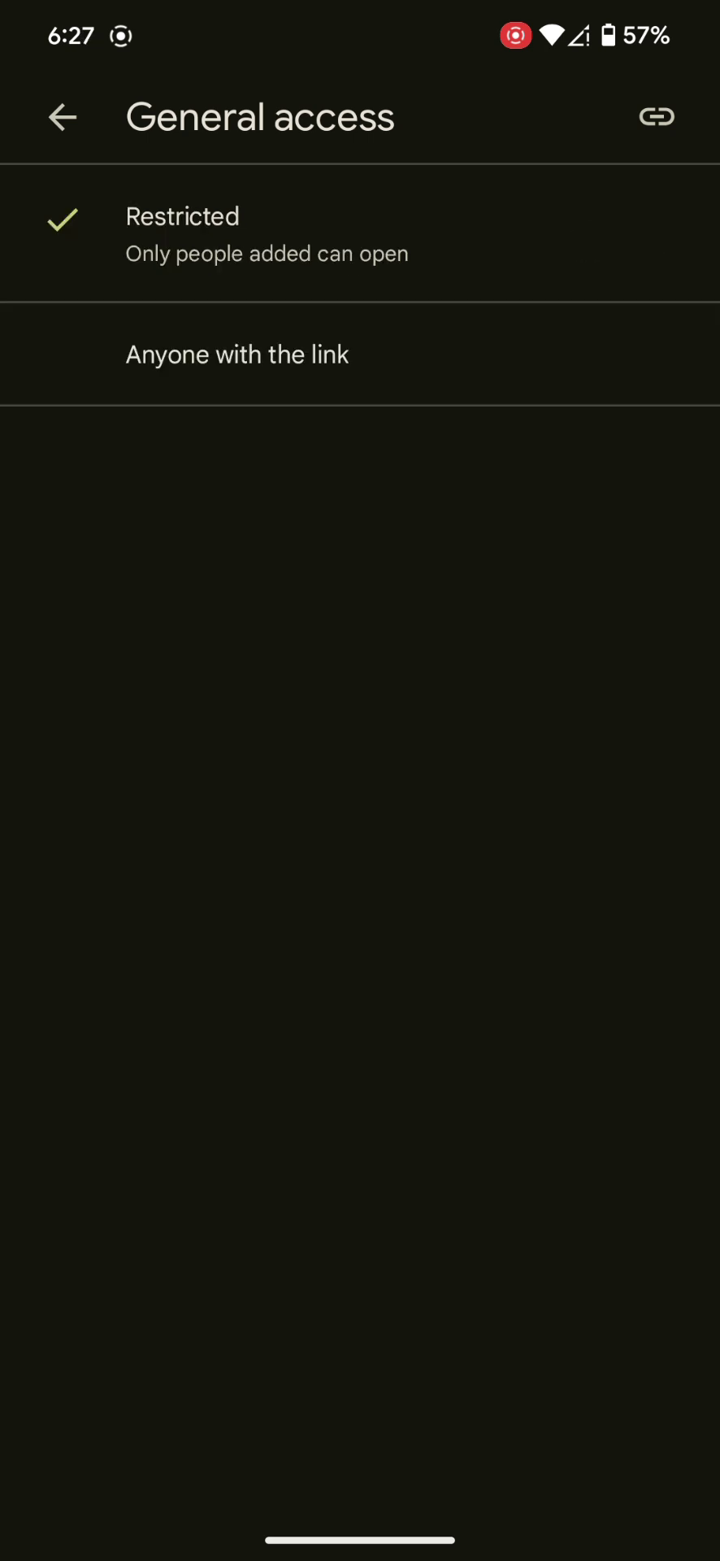
Set Test File.mp4's general access to Anyone with the link
left_click(183, 234)
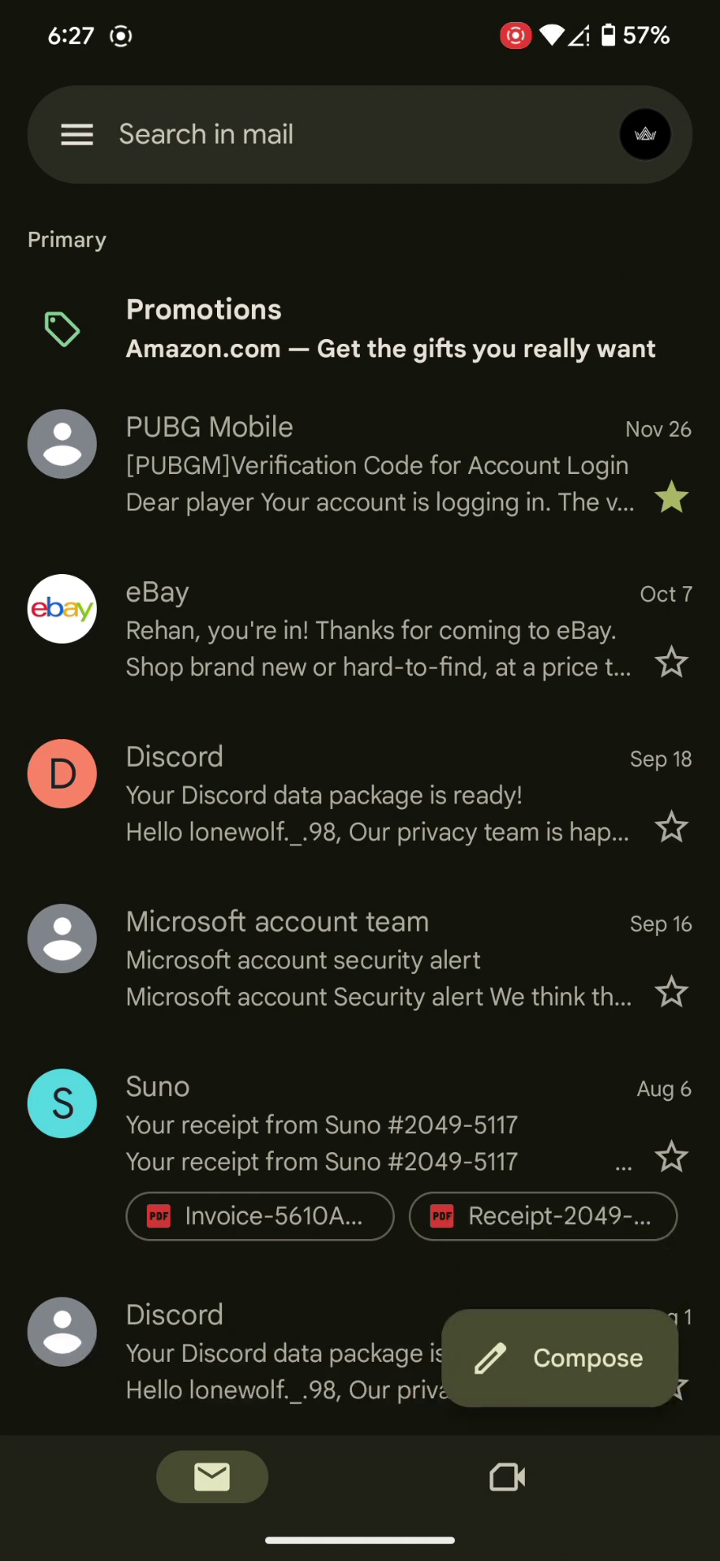
Check Gmail's Sent folder for the email, then go back to the home screen
left_click(77, 134)
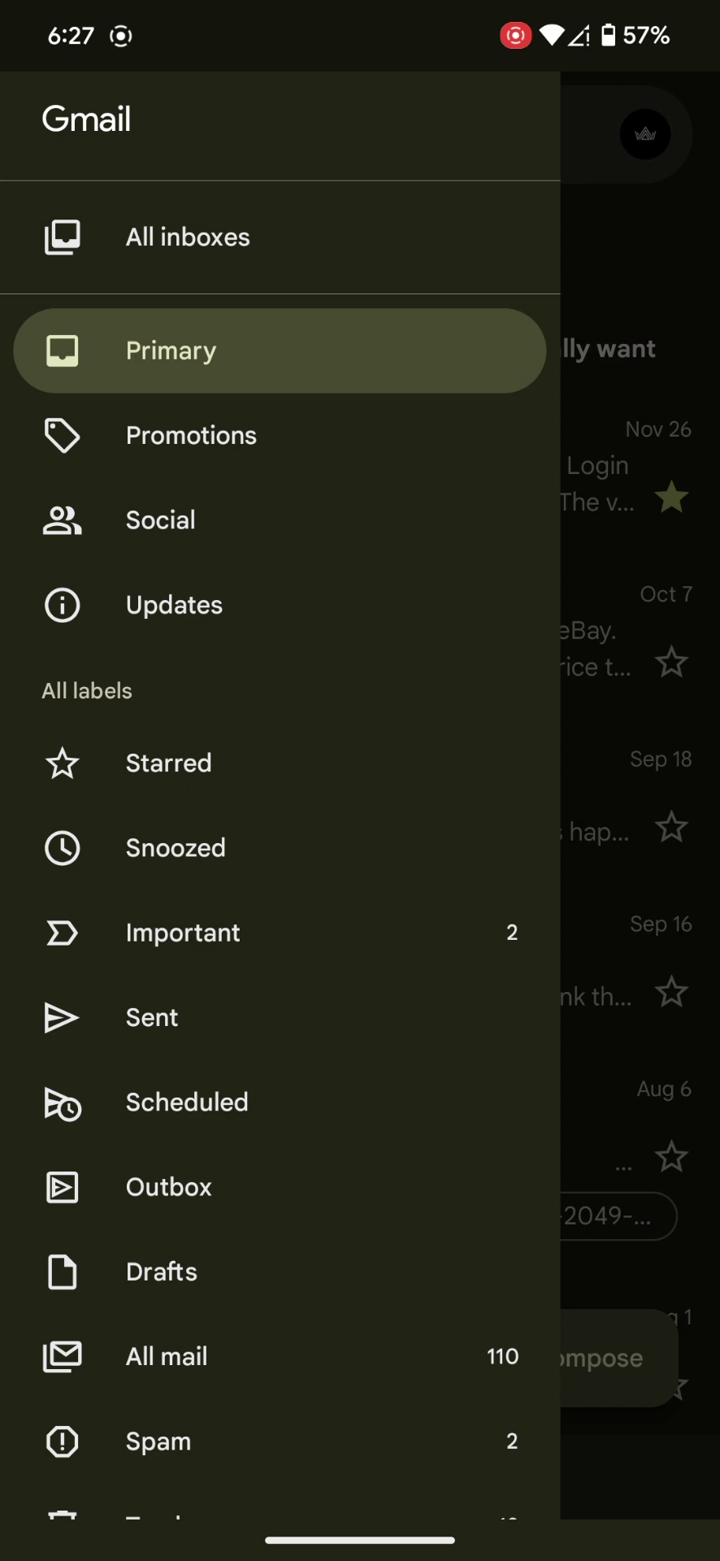
left_click(296, 993)
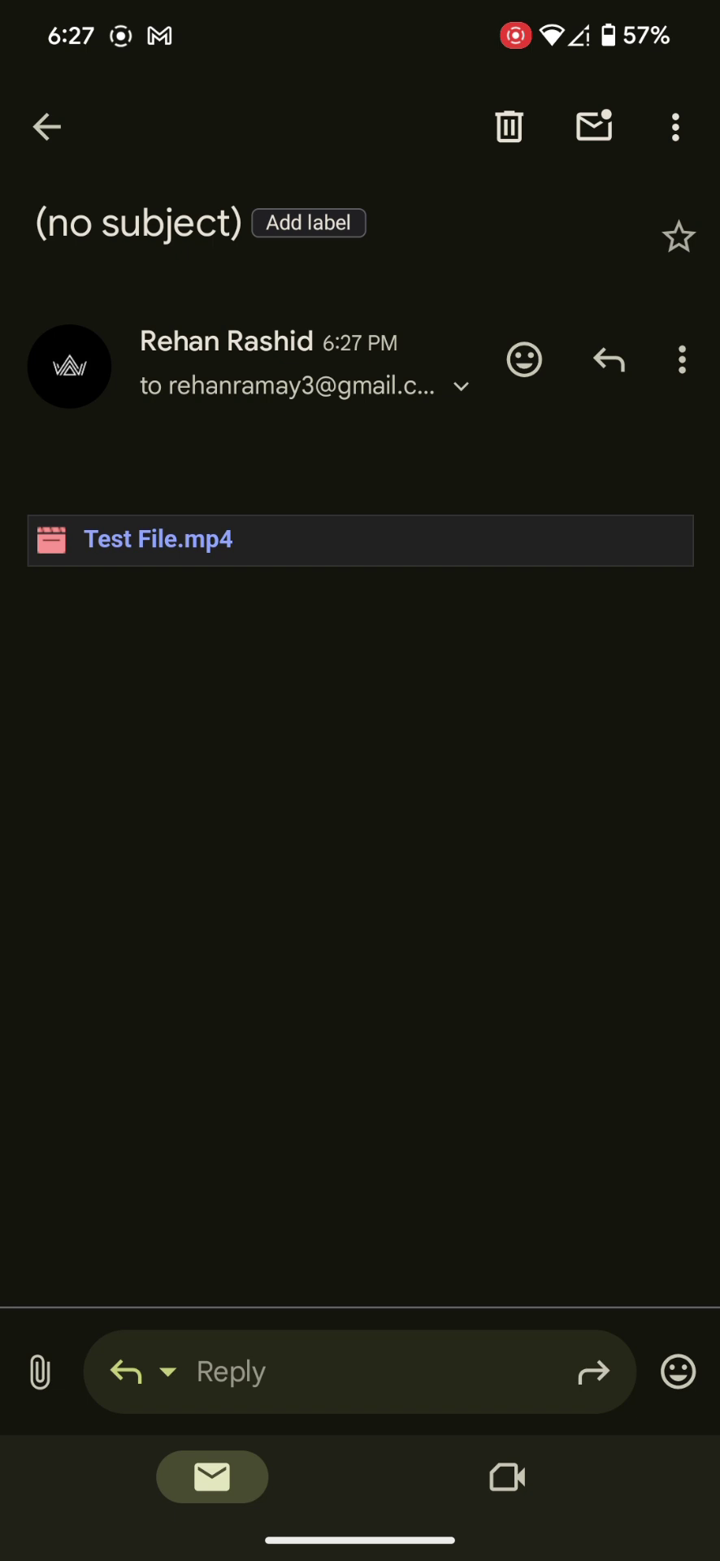
left_click_drag(360, 1540, 360, 1057)
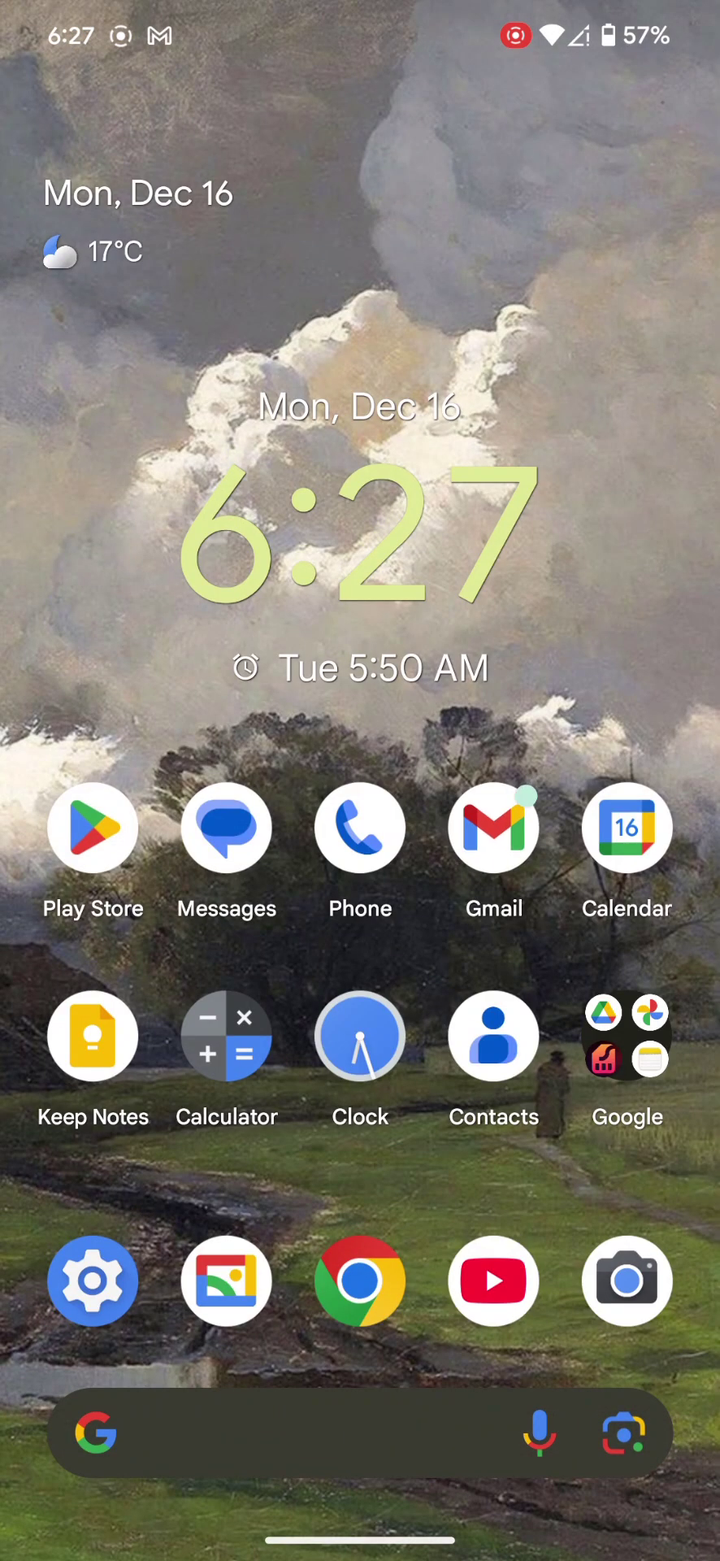